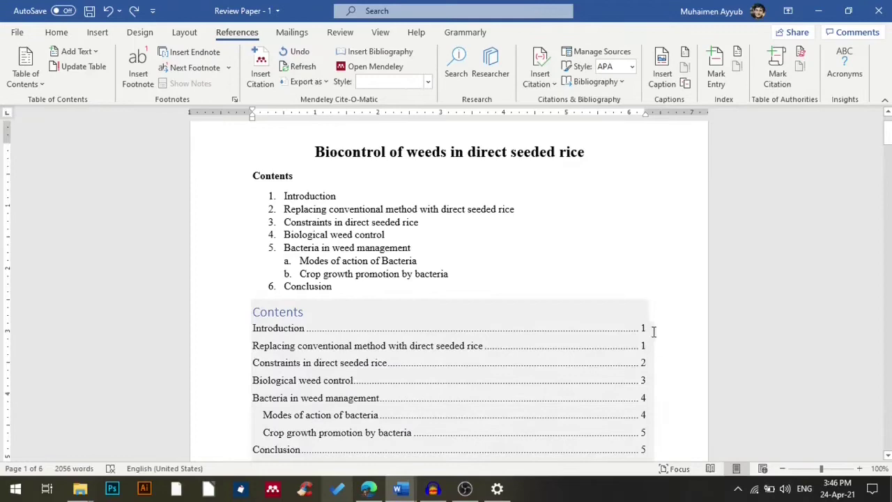
Step: Update the automatic table of contents with the 'Update page numbers only' option
scroll(406, 277, down, 4)
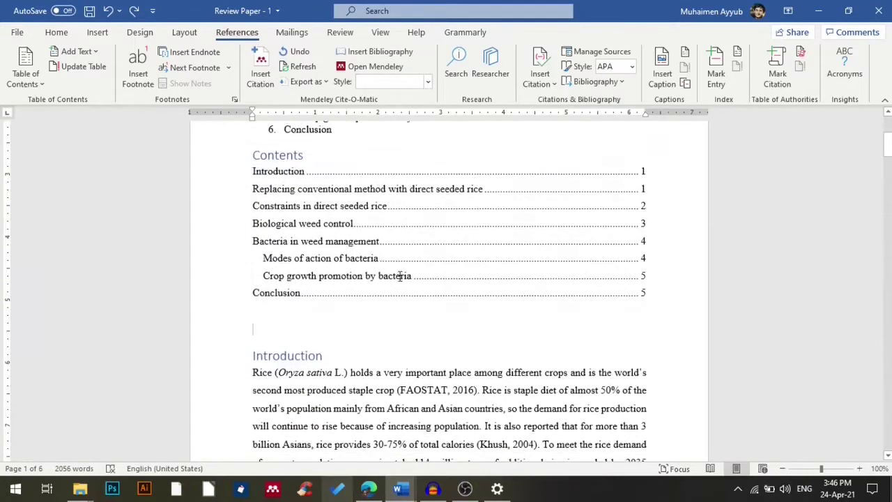
scroll(442, 279, up, 4)
scroll(456, 284, down, 3)
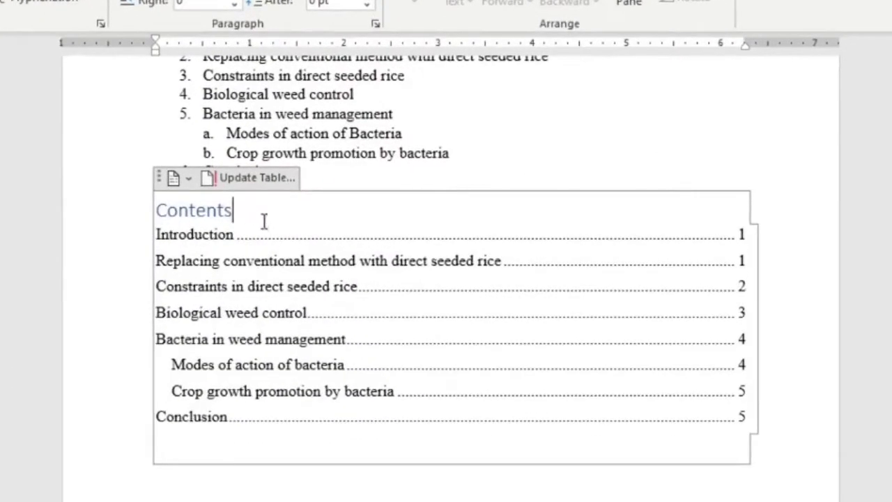
click(321, 206)
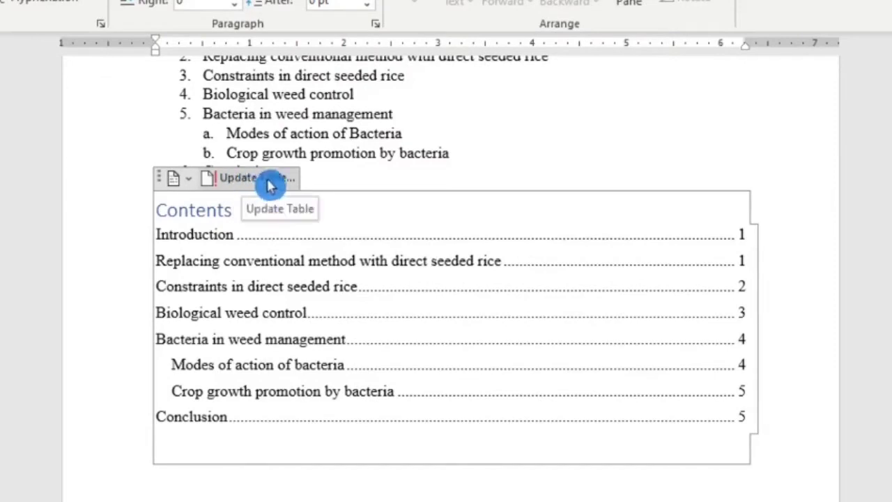
click(257, 181)
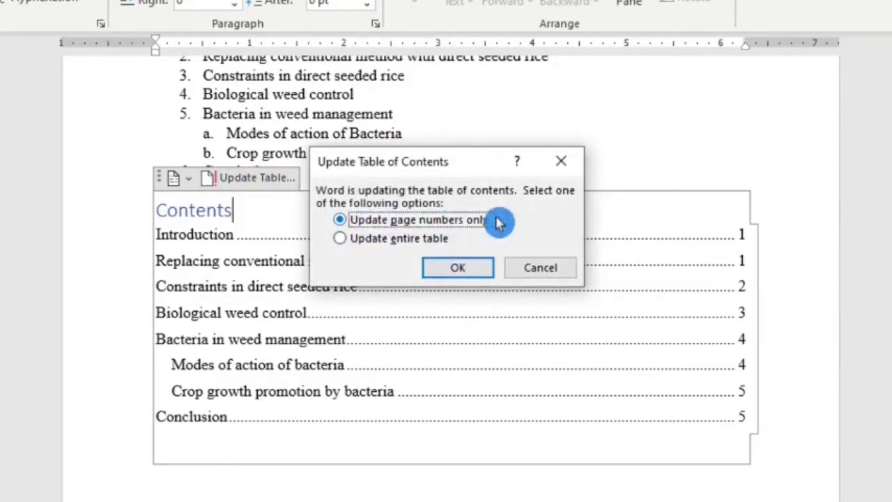
click(458, 266)
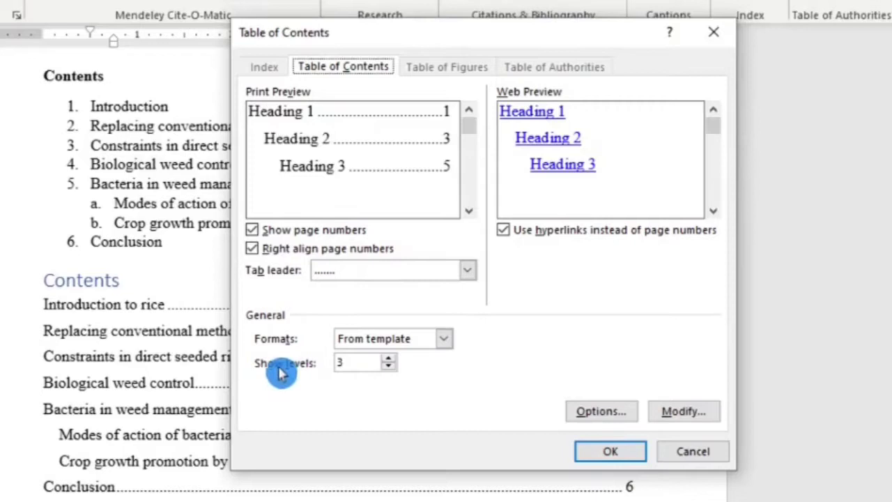
Step: Lower Show levels from 3 to 1 in the Custom Table of Contents dialog
click(390, 369)
click(390, 370)
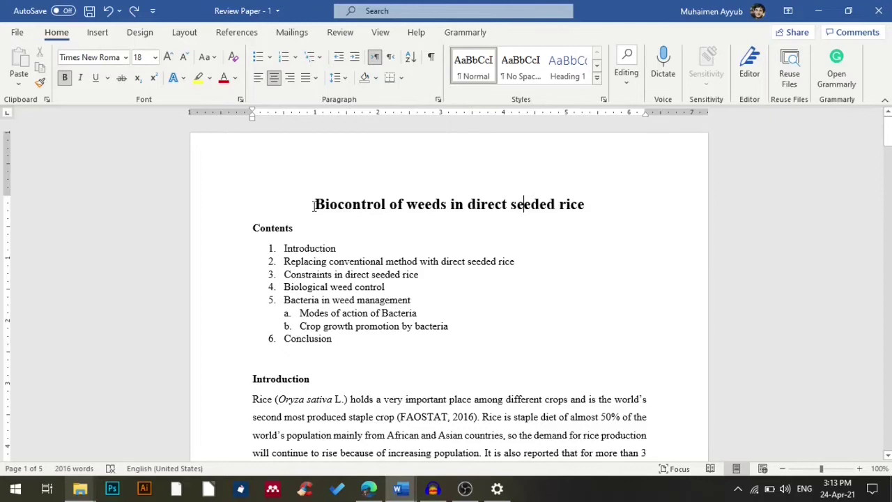
drag(315, 204, 573, 205)
click(452, 202)
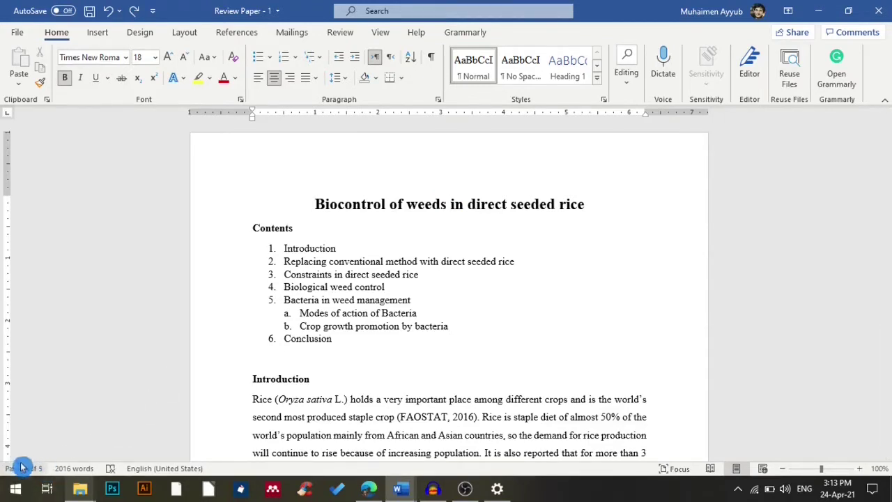
drag(339, 341, 291, 255)
click(343, 339)
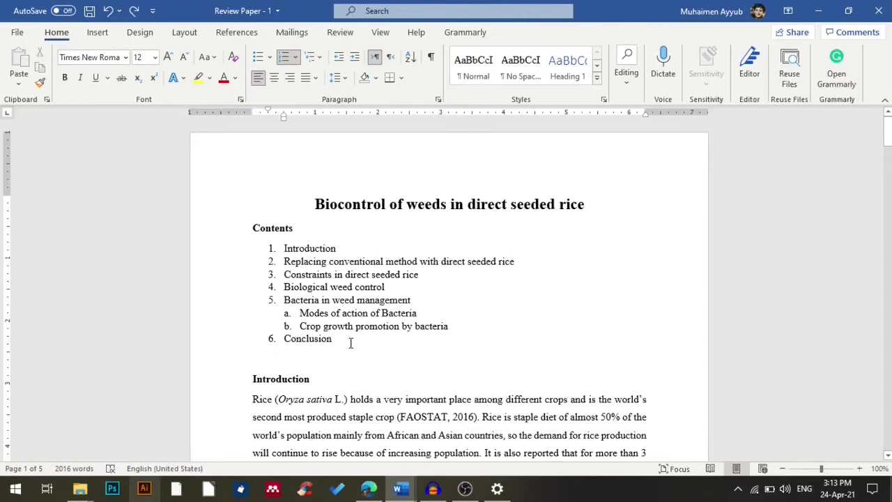
drag(337, 343, 287, 255)
click(344, 353)
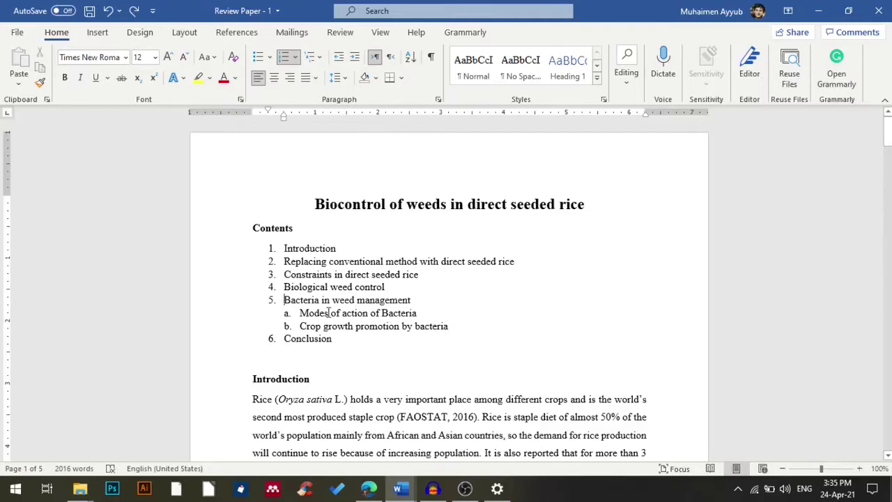
shift+click(424, 327)
click(343, 315)
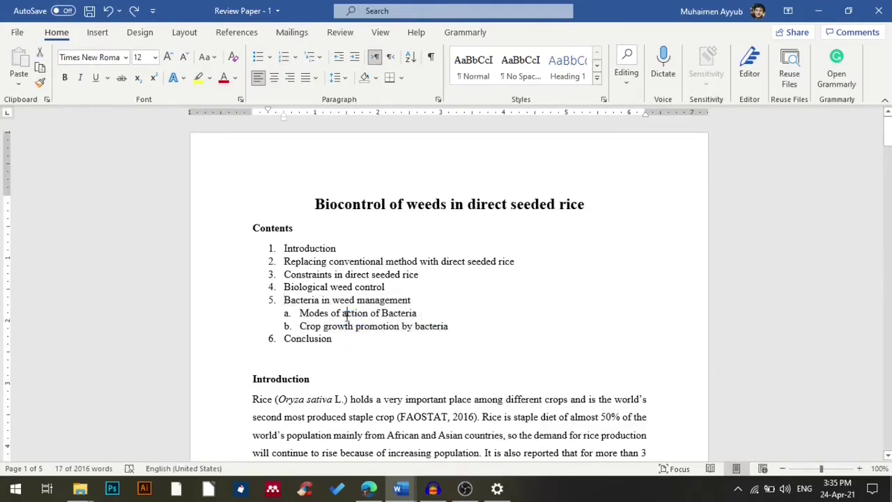
scroll(313, 315, down, 1)
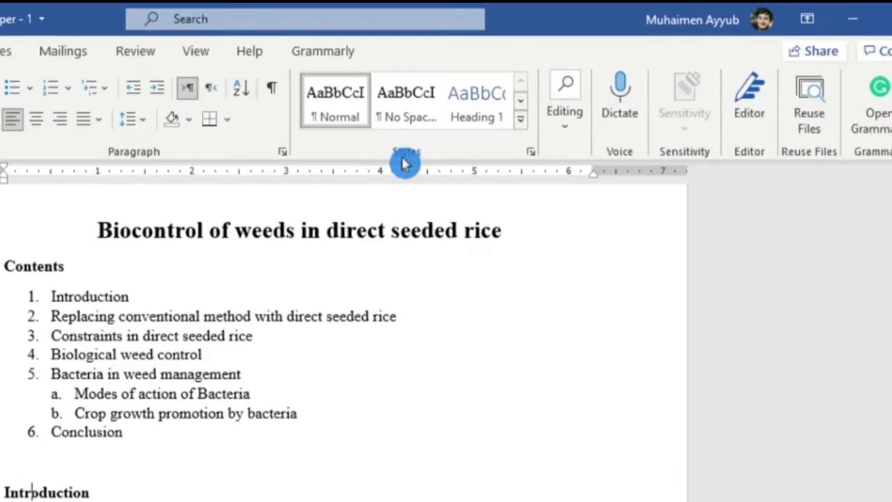
Step: Apply Heading 1 to the Introduction and Bacteria in weed management headings
click(478, 96)
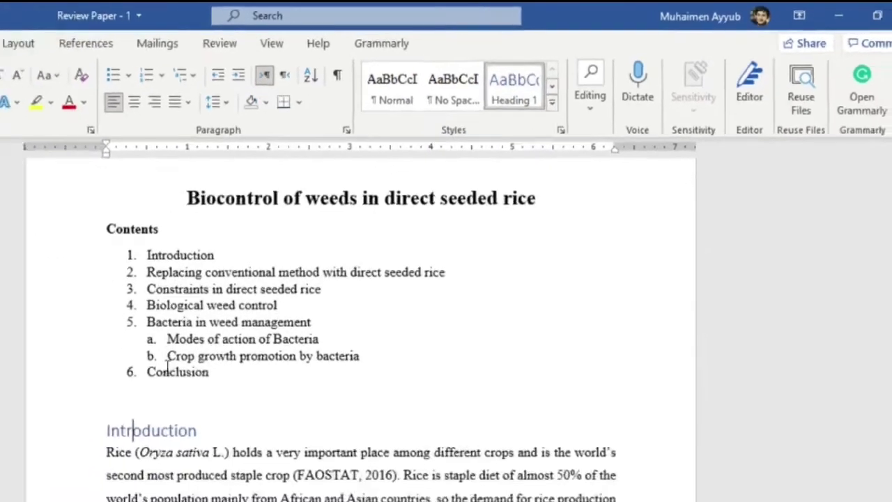
scroll(301, 286, down, 10)
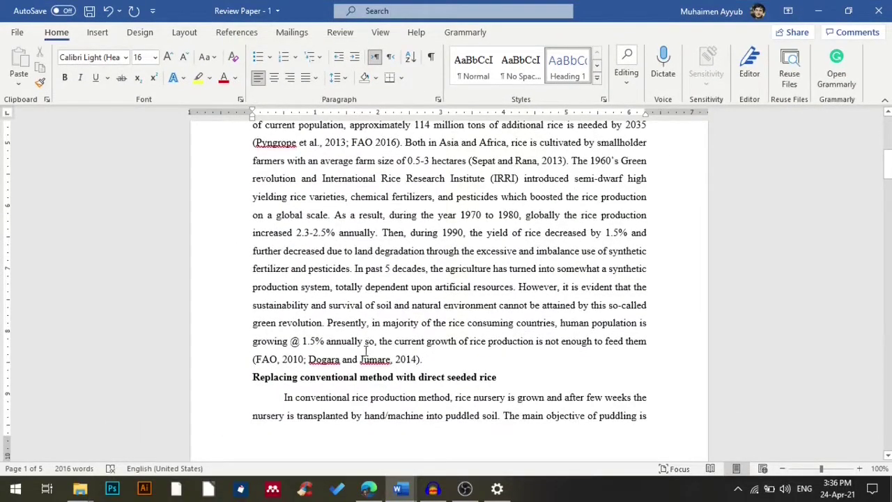
scroll(366, 352, down, 3)
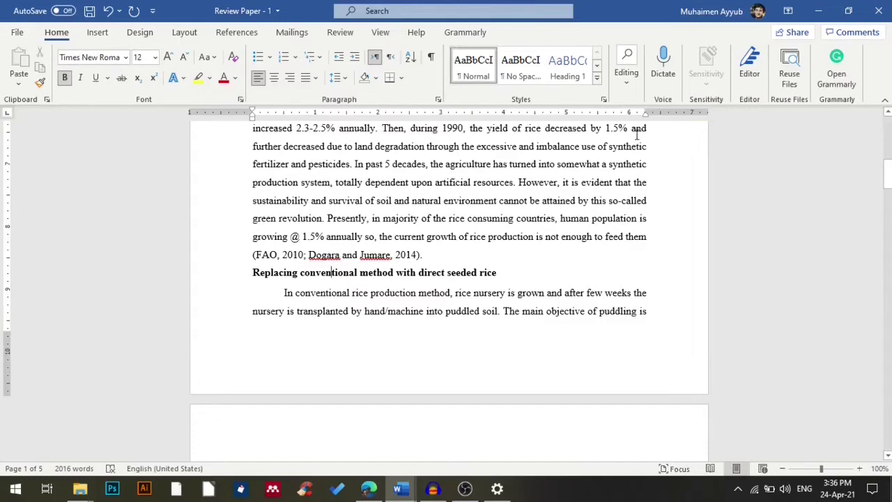
scroll(401, 283, down, 20)
scroll(401, 282, up, 1)
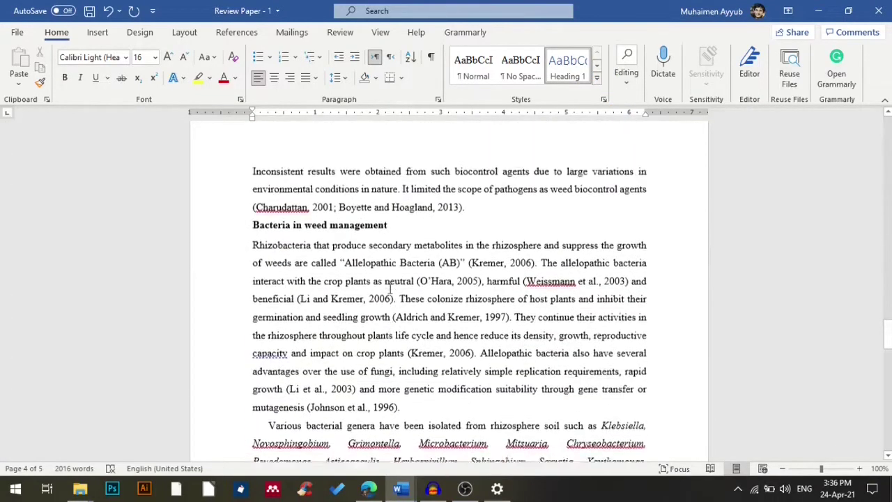
click(315, 234)
click(566, 68)
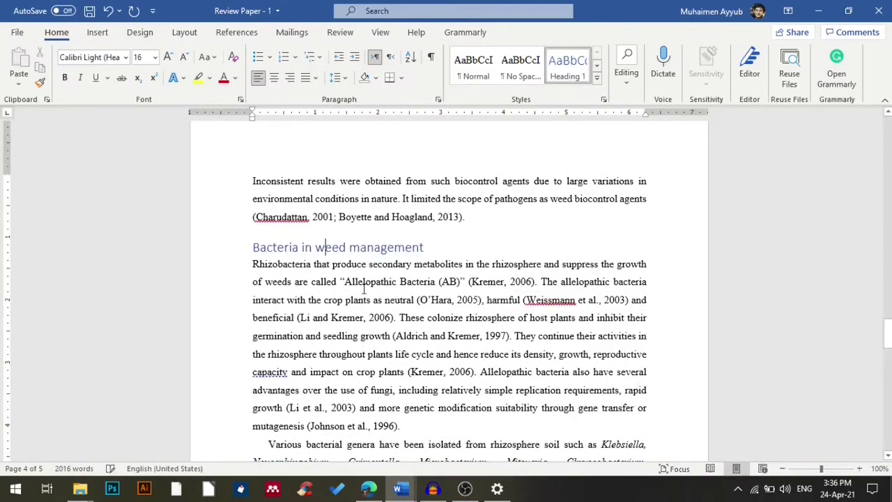
Step: Place the caret in the Modes of action of bacteria heading
scroll(363, 289, down, 3)
scroll(349, 296, down, 3)
scroll(334, 299, up, 4)
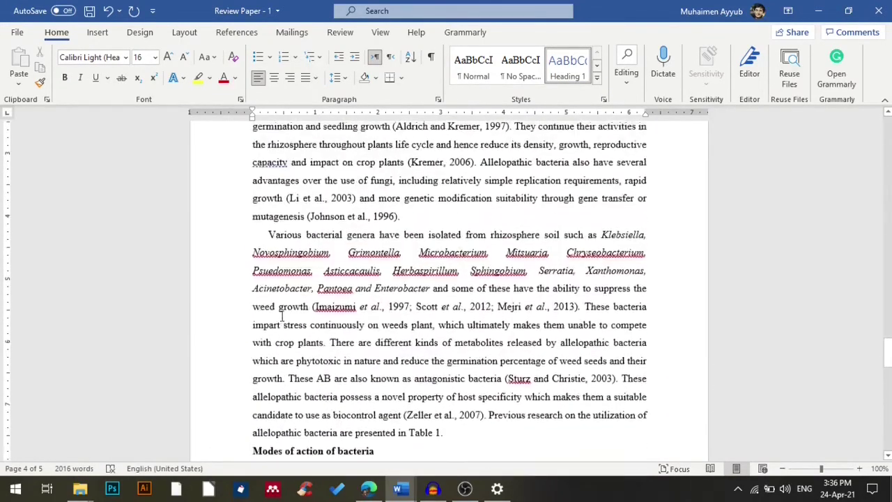
scroll(286, 311, down, 3)
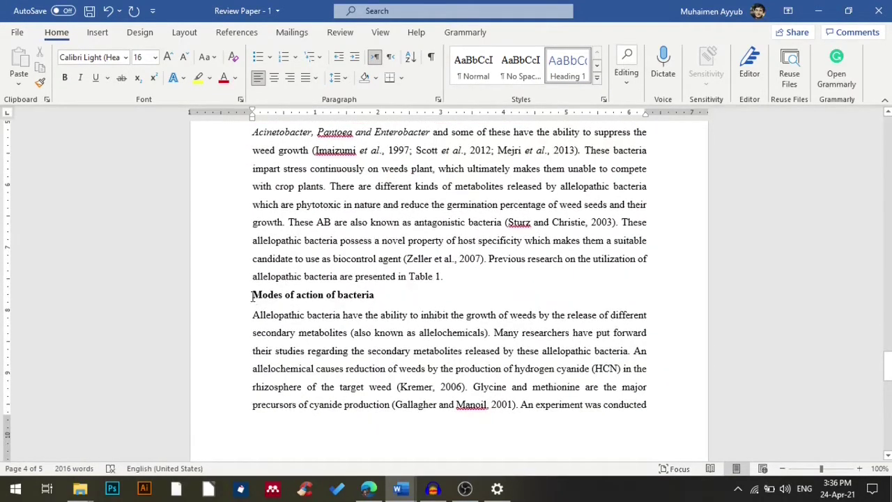
drag(255, 295, 376, 295)
click(338, 295)
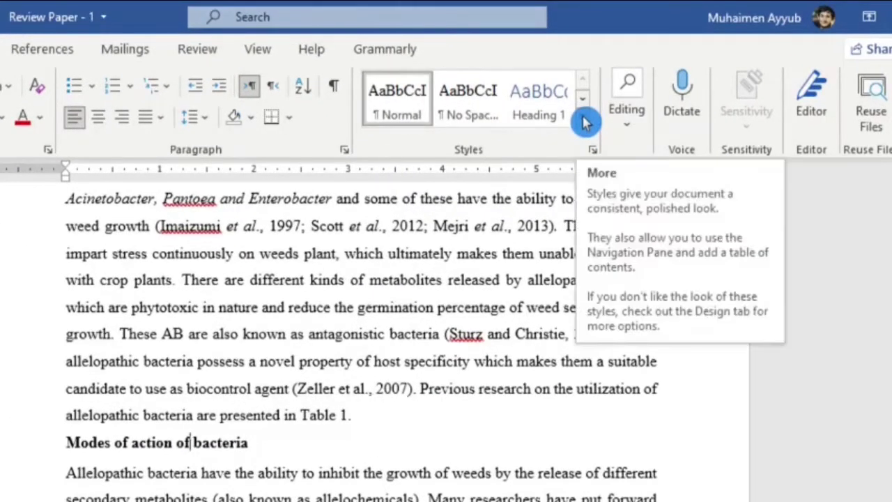
Step: Apply Heading 2 to Modes of action of bacteria and Crop growth promotion by bacteria
click(594, 84)
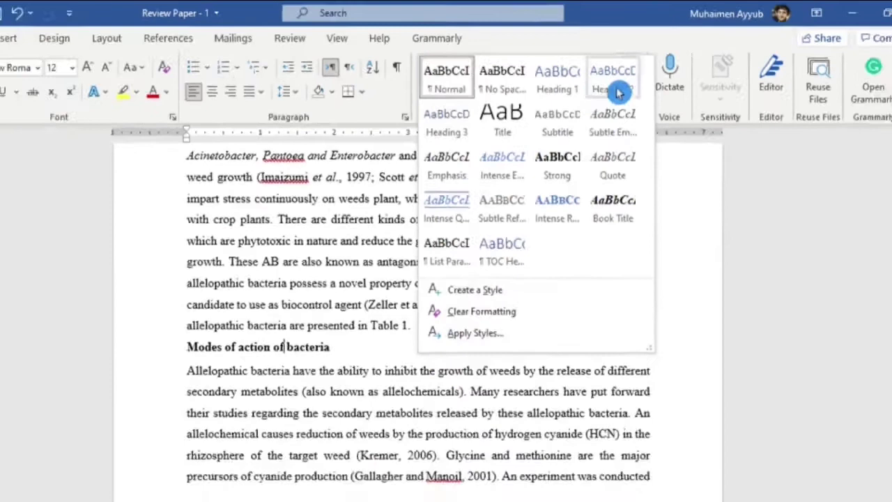
click(589, 115)
scroll(355, 236, down, 10)
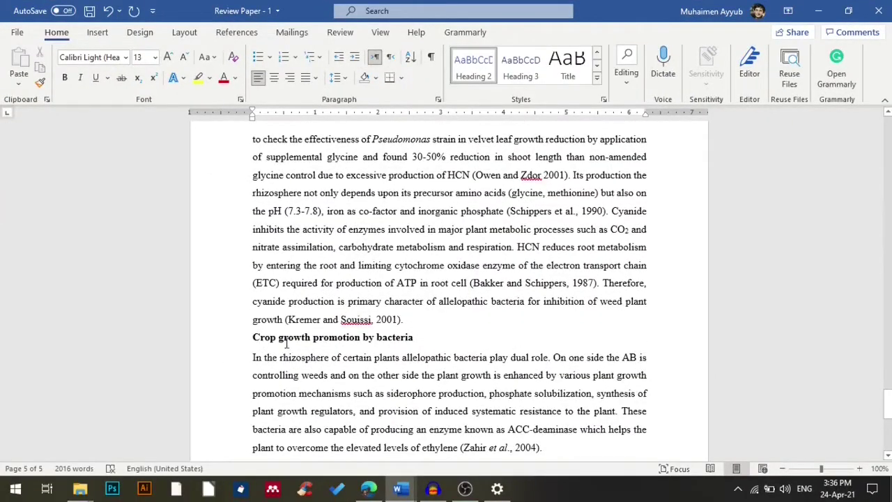
click(292, 339)
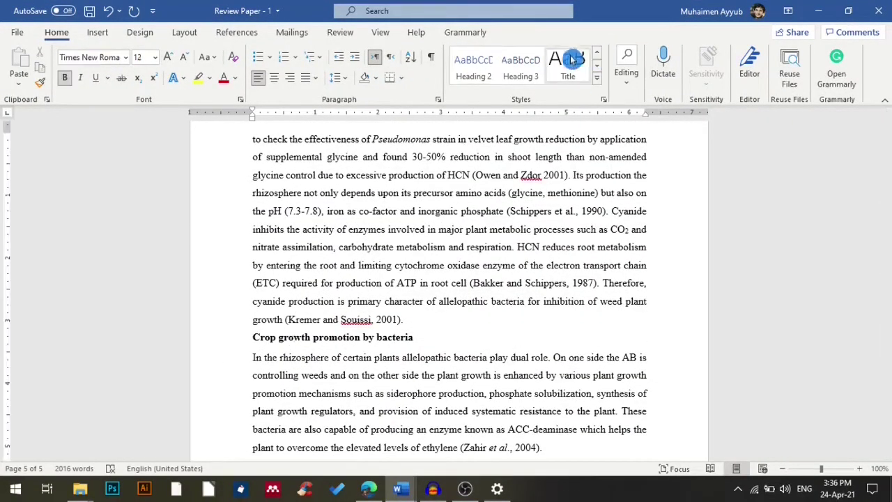
click(479, 66)
scroll(302, 254, down, 5)
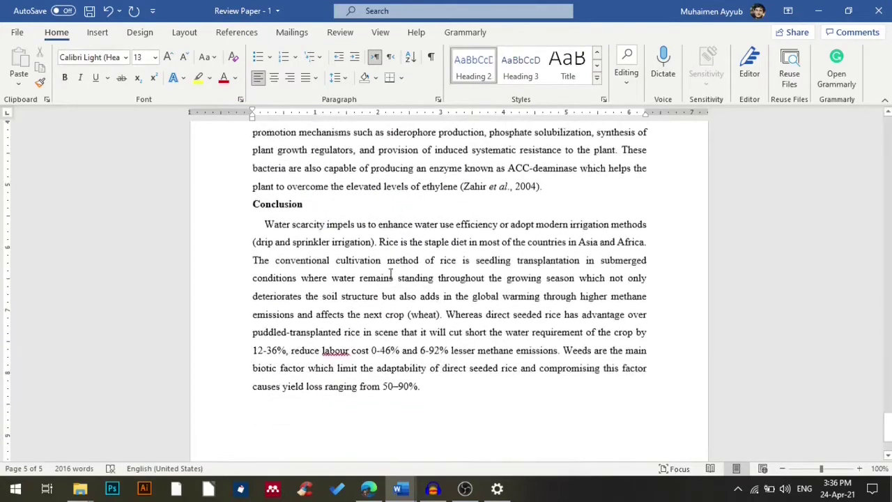
Step: Apply Heading 1 to the Conclusion heading
click(239, 206)
click(270, 212)
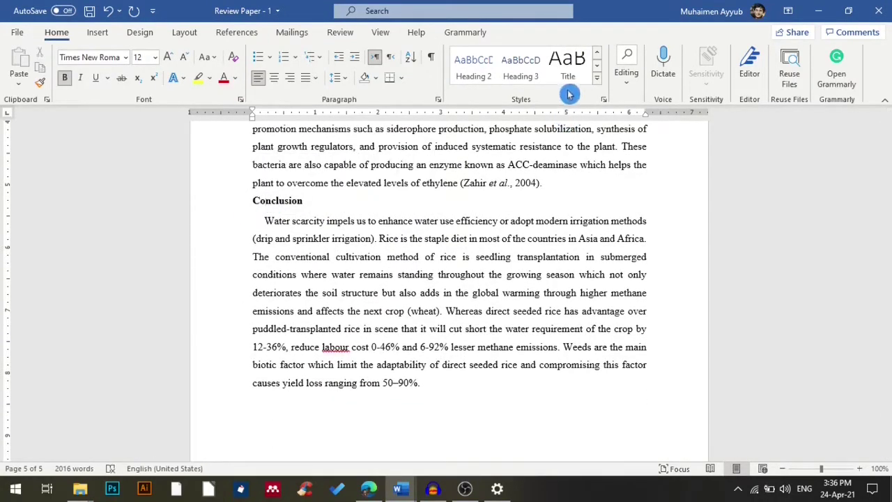
click(597, 78)
click(597, 55)
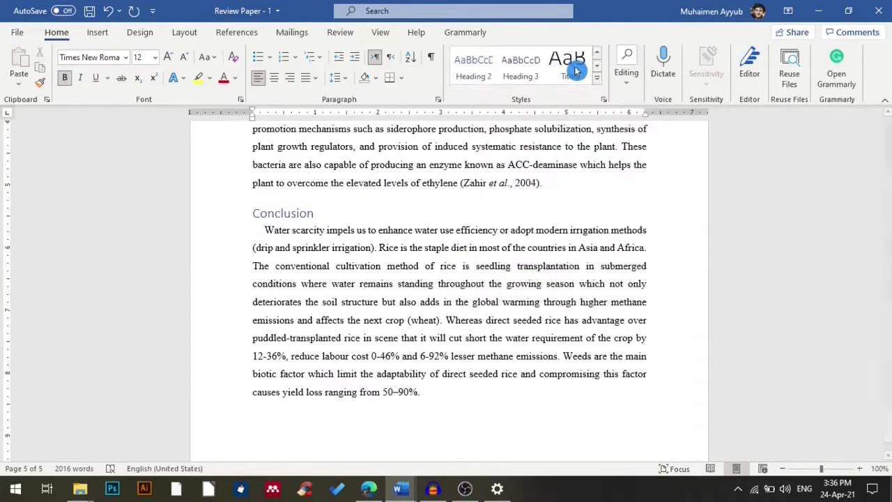
scroll(348, 275, up, 10)
scroll(491, 326, up, 15)
scroll(448, 301, up, 10)
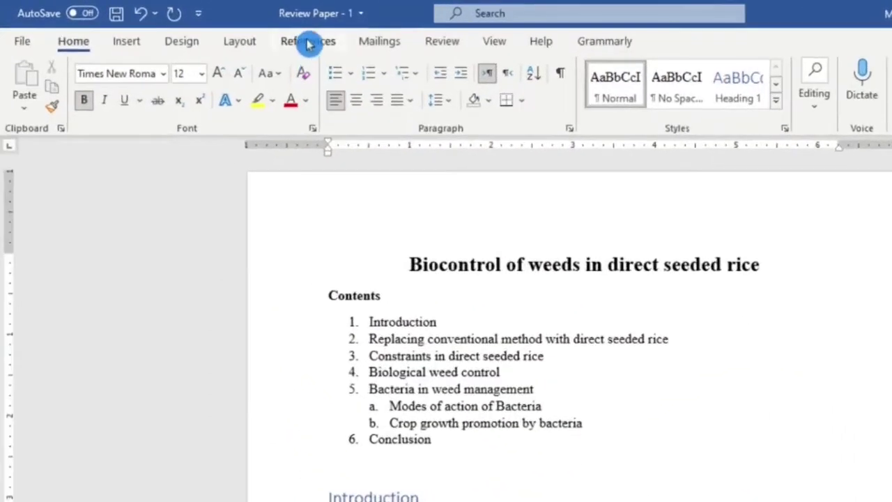
click(294, 43)
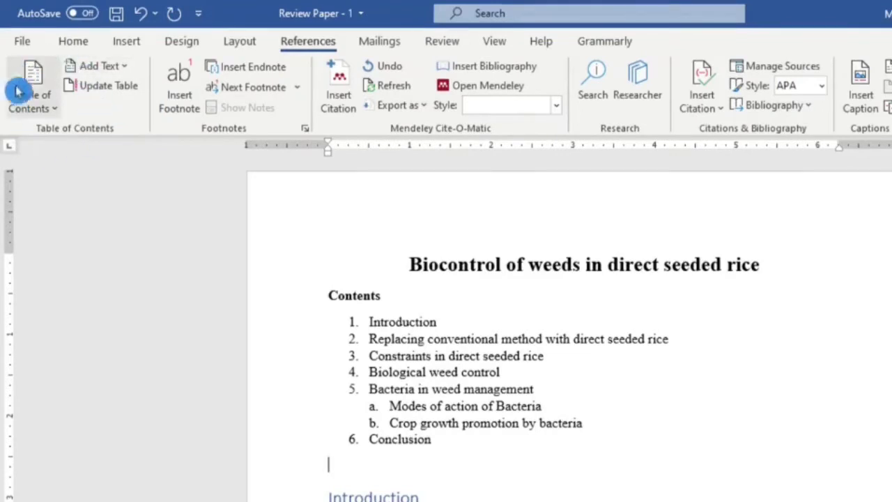
Step: Insert Automatic Table 1, listing all eight headings with pages 1 to 5
click(54, 109)
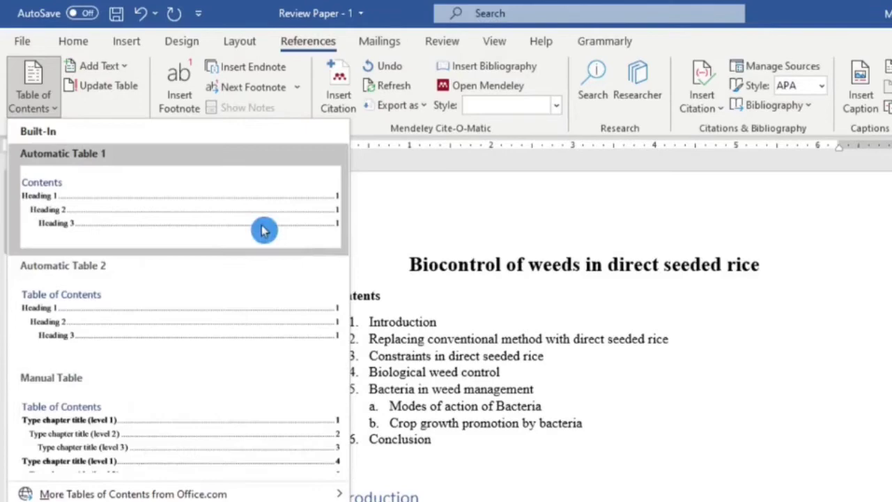
click(150, 202)
scroll(114, 285, down, 4)
scroll(246, 259, up, 7)
scroll(246, 261, down, 2)
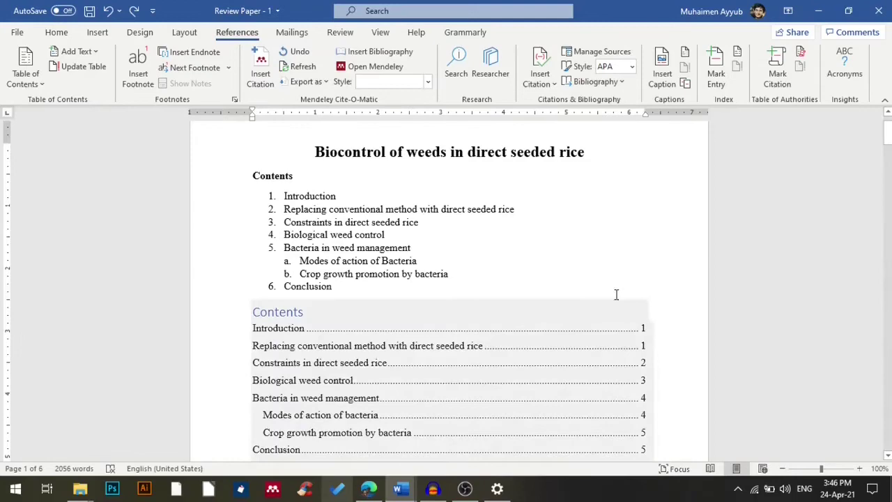
scroll(408, 279, down, 5)
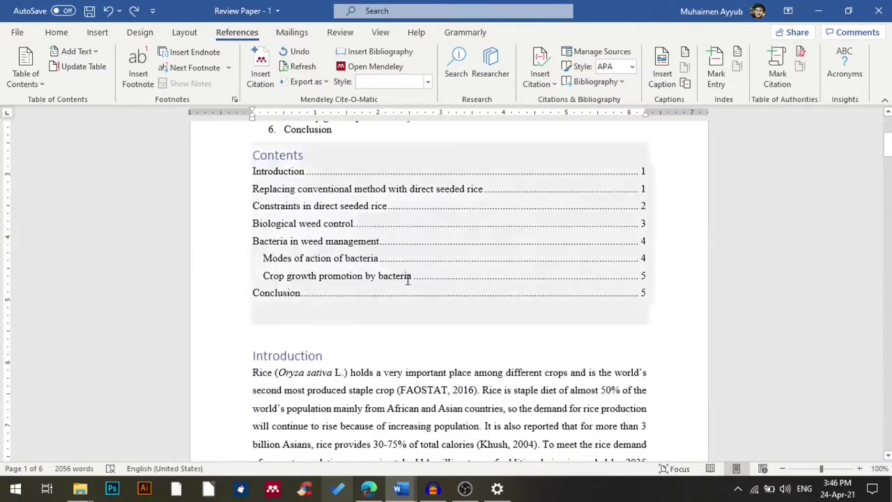
scroll(441, 280, up, 5)
scroll(497, 297, down, 3)
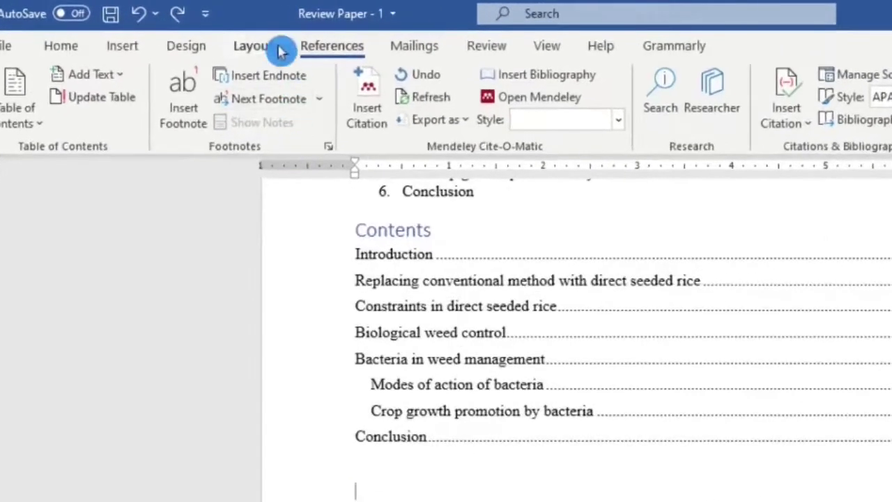
Step: Insert a page break so the Introduction starts on a new page
click(186, 32)
click(235, 74)
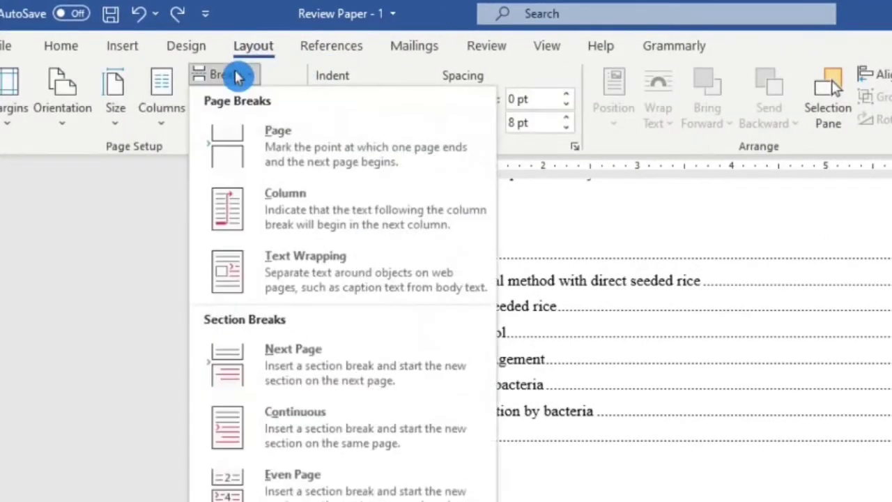
click(285, 146)
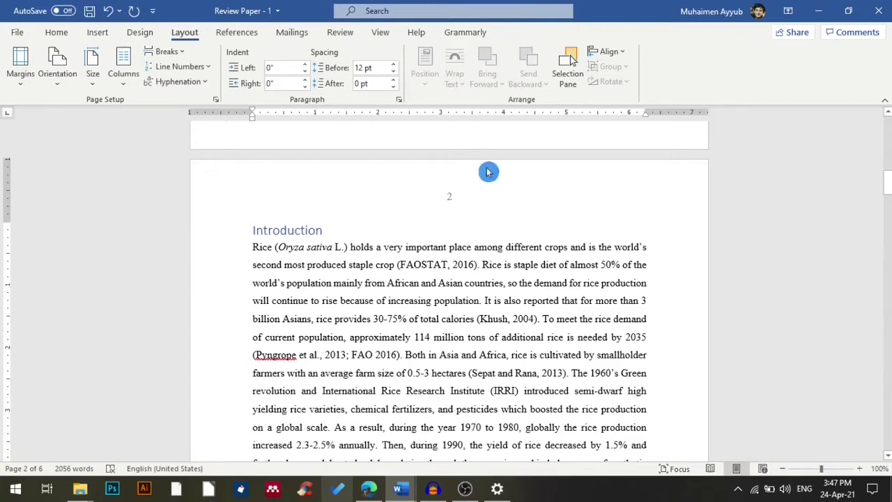
scroll(441, 293, up, 8)
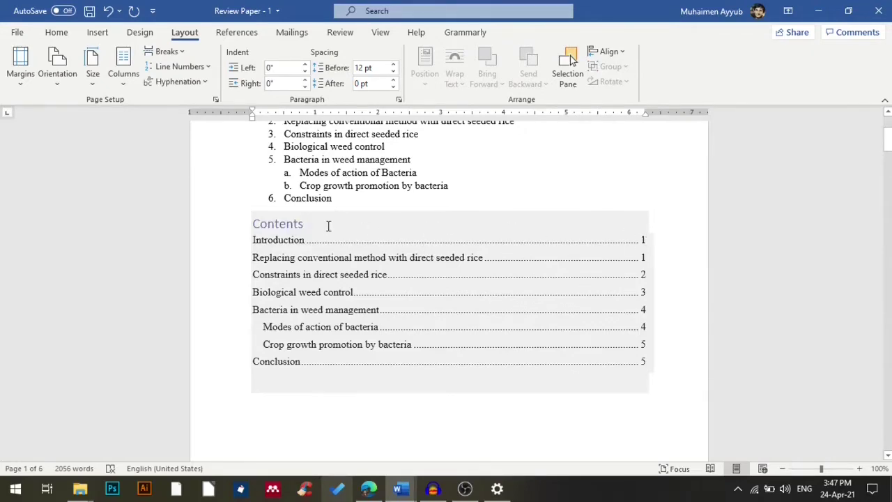
Step: Update the table of contents page numbers only, now running 2 to 6
click(320, 225)
click(324, 203)
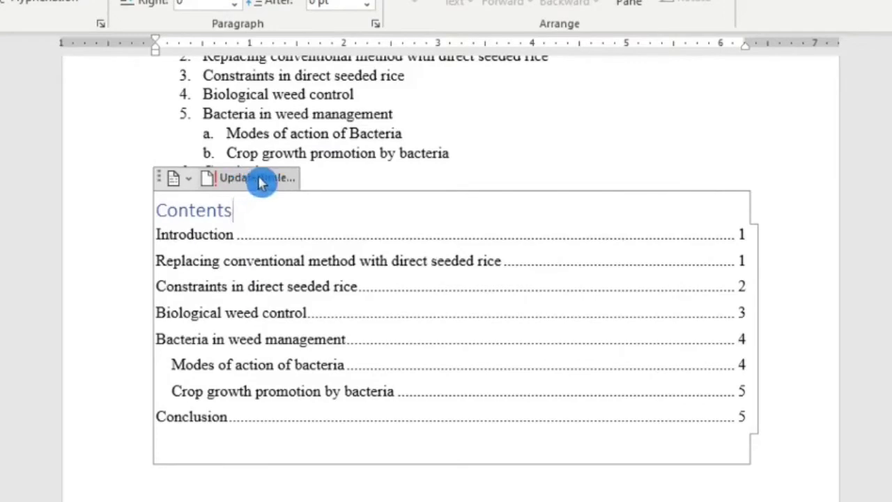
click(259, 179)
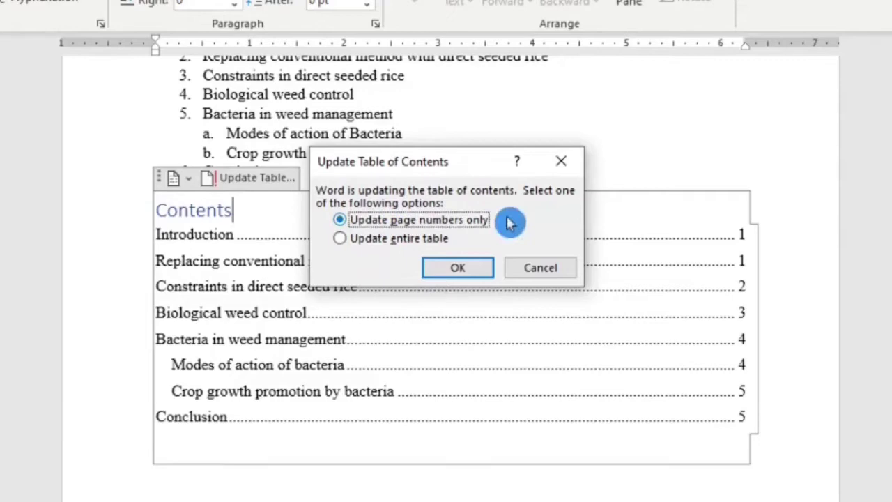
click(457, 269)
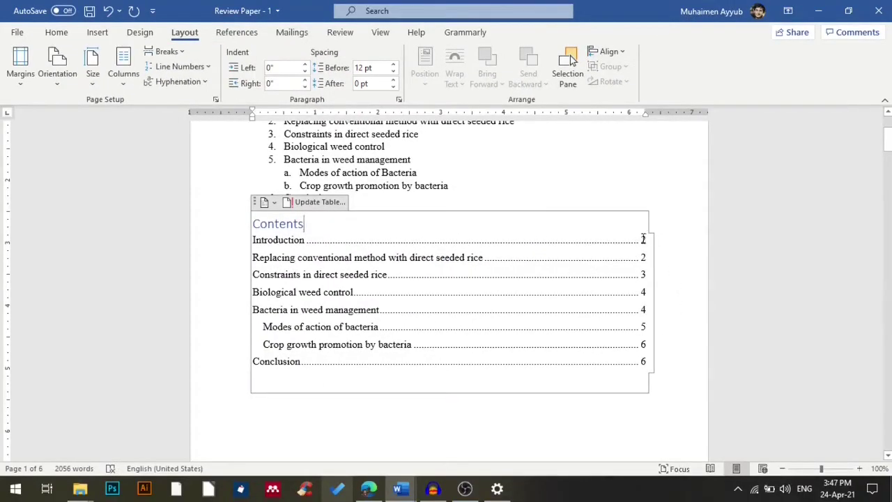
scroll(386, 275, down, 8)
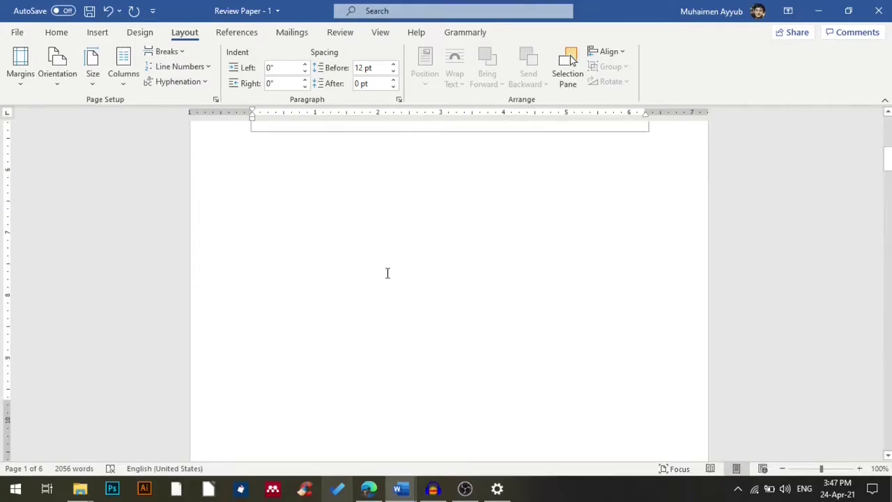
Step: Rename the Introduction heading to 'Introduction to rice'
click(323, 335)
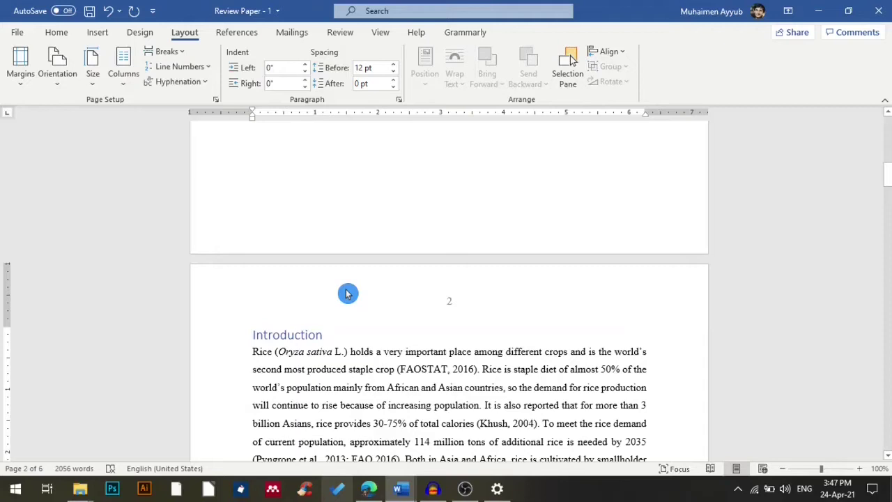
text(to)
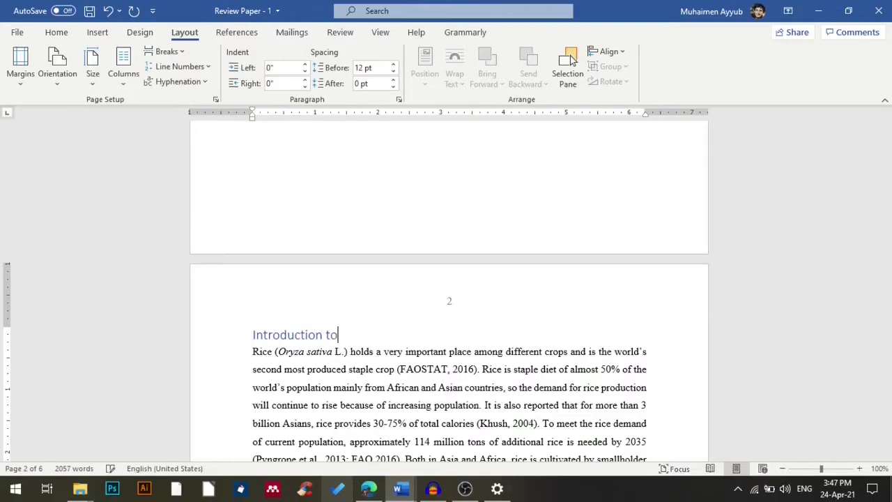
scroll(311, 241, up, 5)
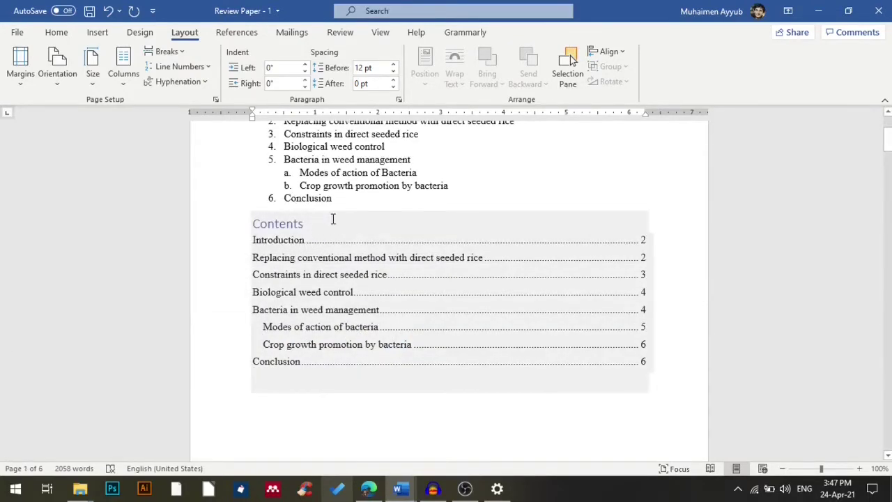
Step: Update the entire table of contents so its first entry reads 'Introduction to rice'
click(329, 217)
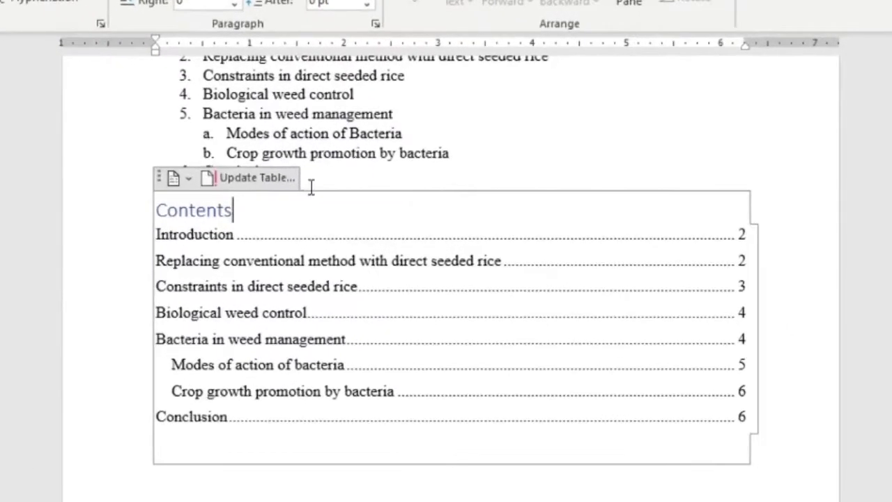
click(248, 181)
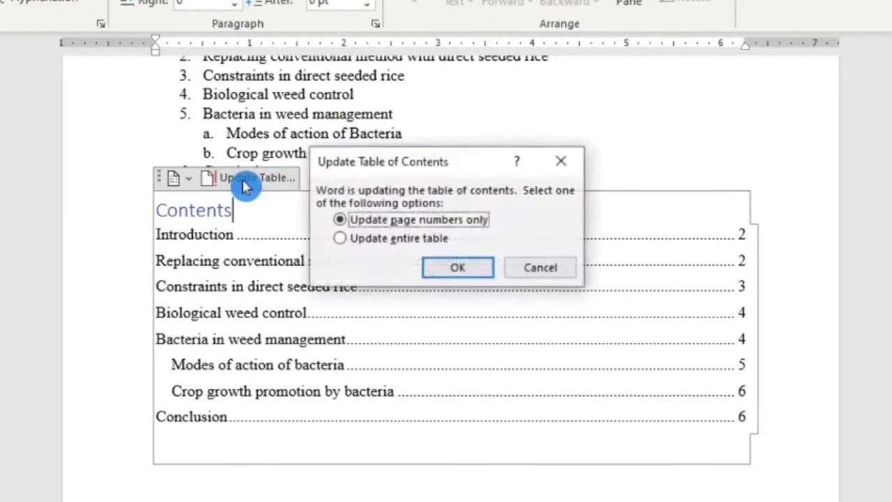
click(360, 239)
click(460, 270)
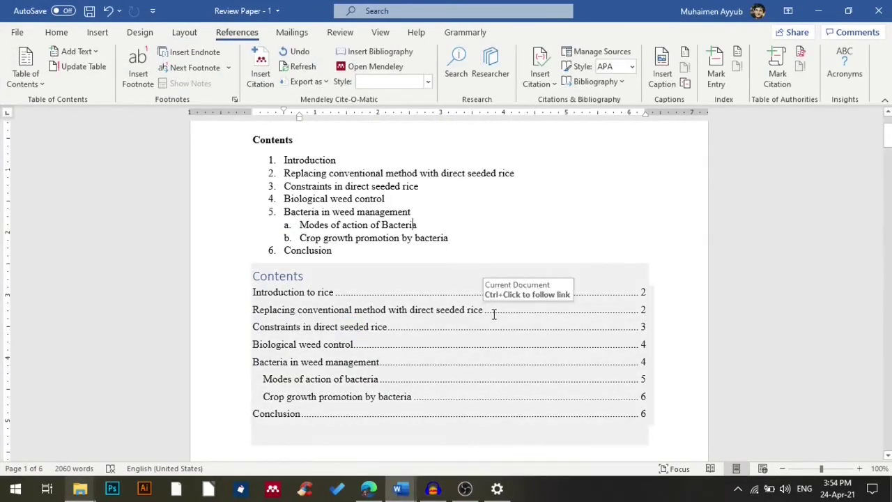
Step: Set the custom table of contents to Show levels 1 and replace the existing table
drag(263, 379, 349, 333)
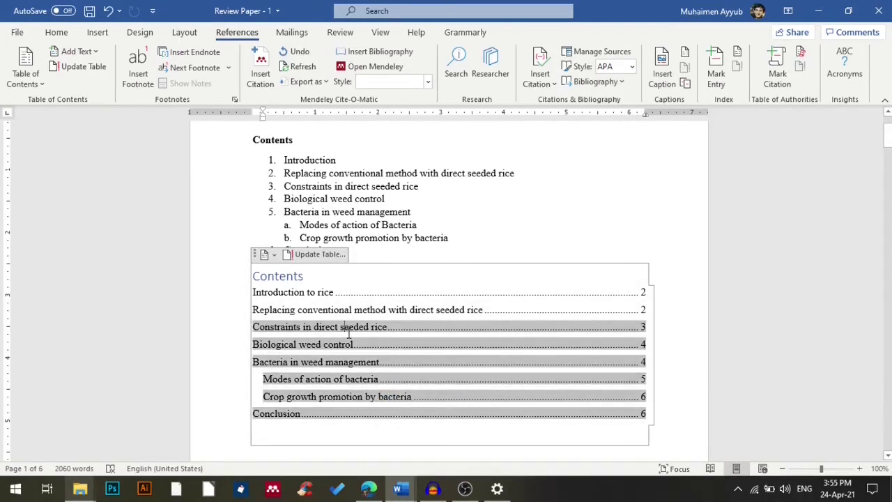
click(431, 237)
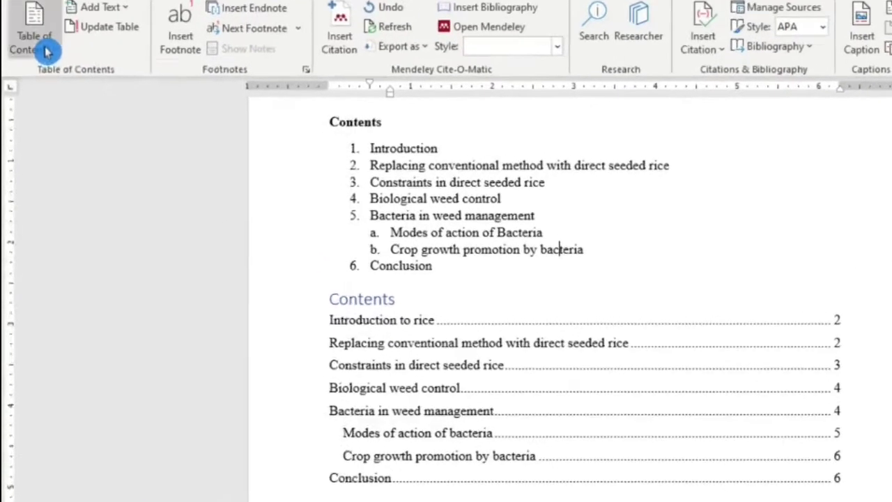
click(34, 84)
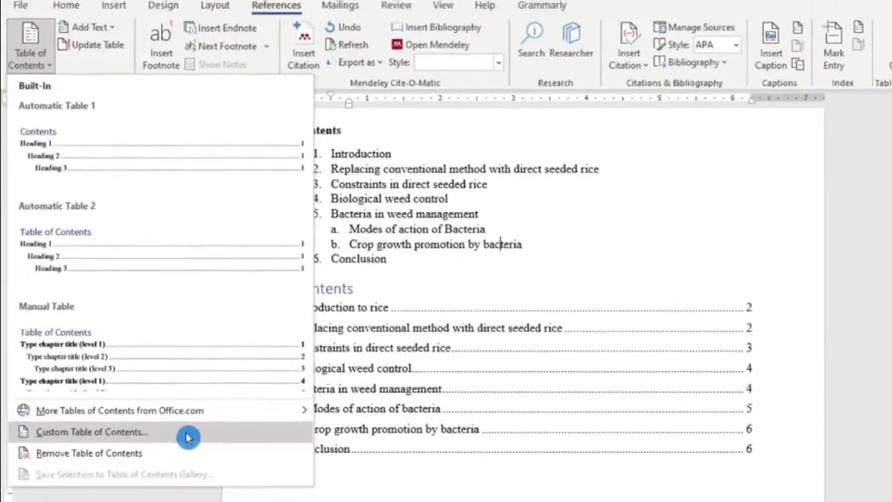
click(161, 459)
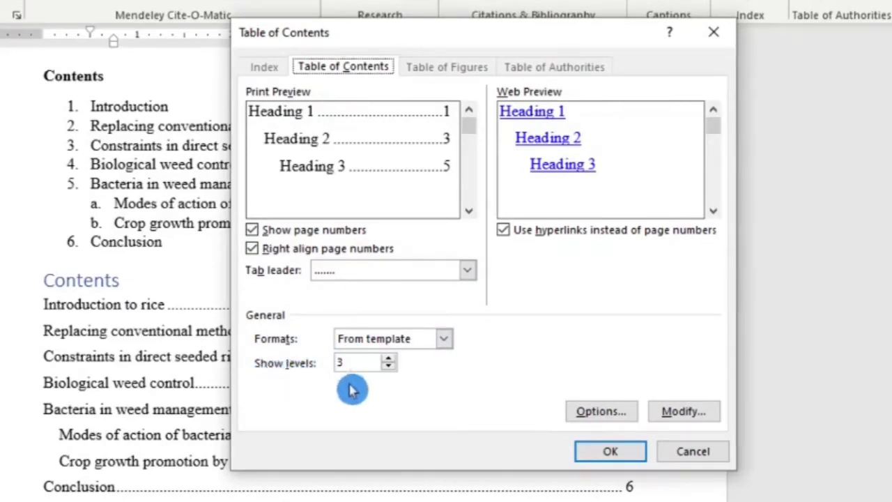
click(390, 368)
click(390, 368)
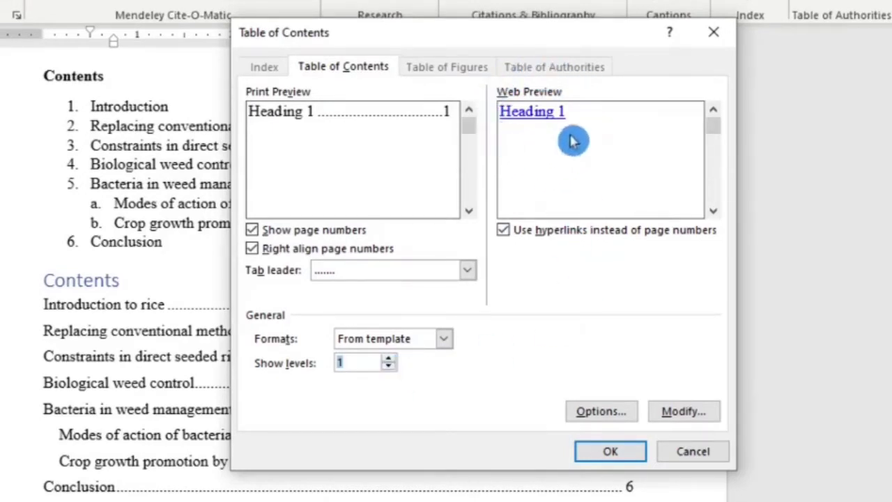
click(610, 453)
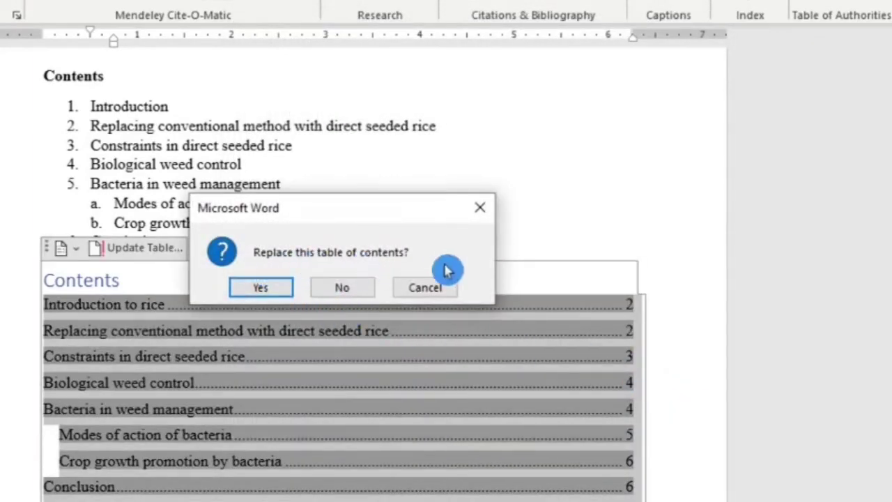
click(277, 289)
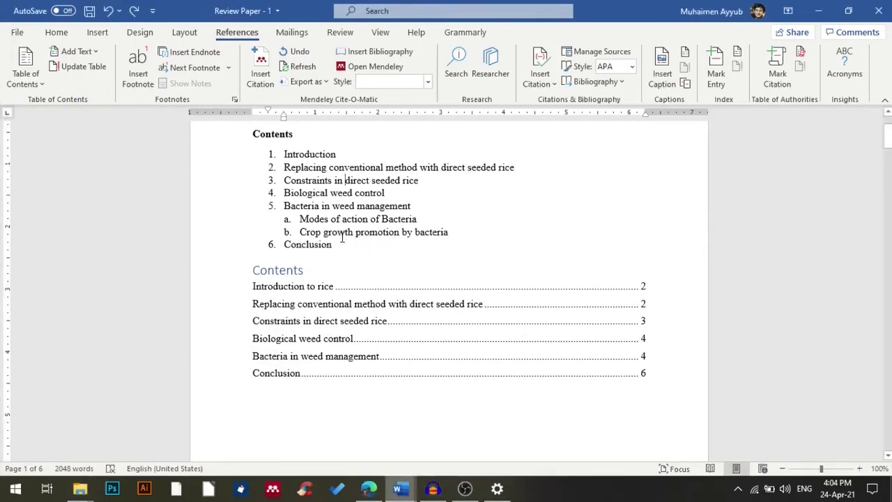
Step: Delete the typed Contents heading and list, then follow the Conclusion entry to page 6
drag(336, 245, 258, 145)
key(Delete)
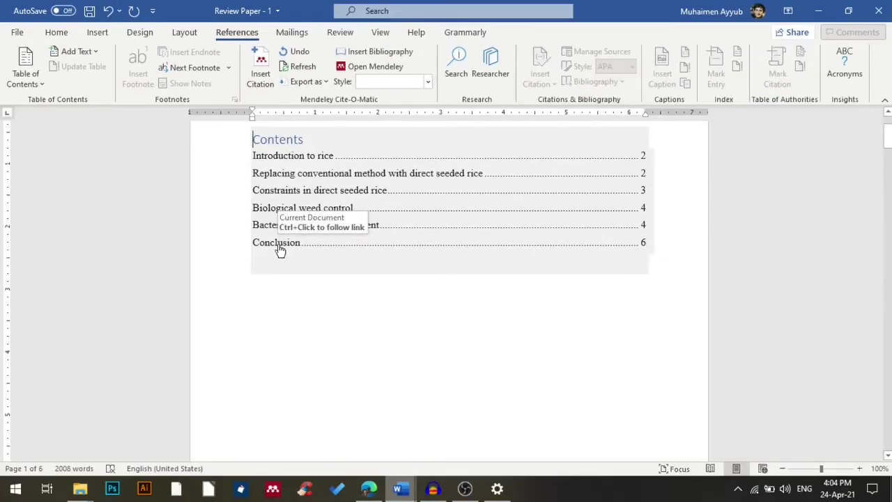
ctrl+click(280, 249)
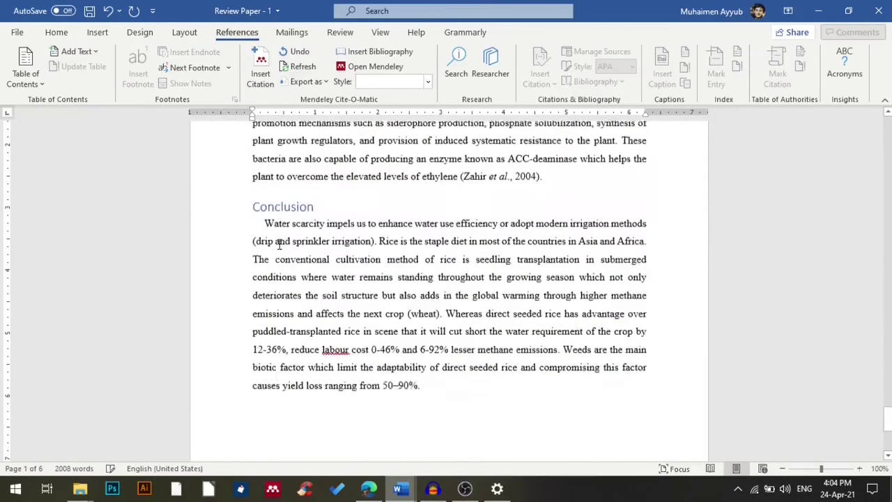